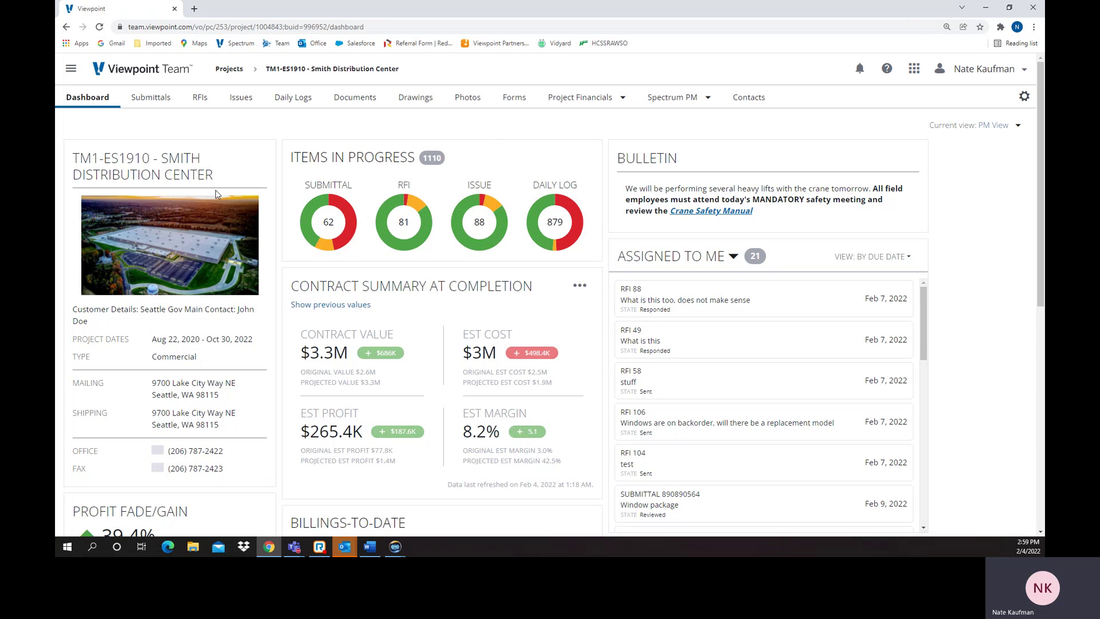
- Go to the RFIs register, look over the All RFIs views list, and start a blank RFI
click(206, 103)
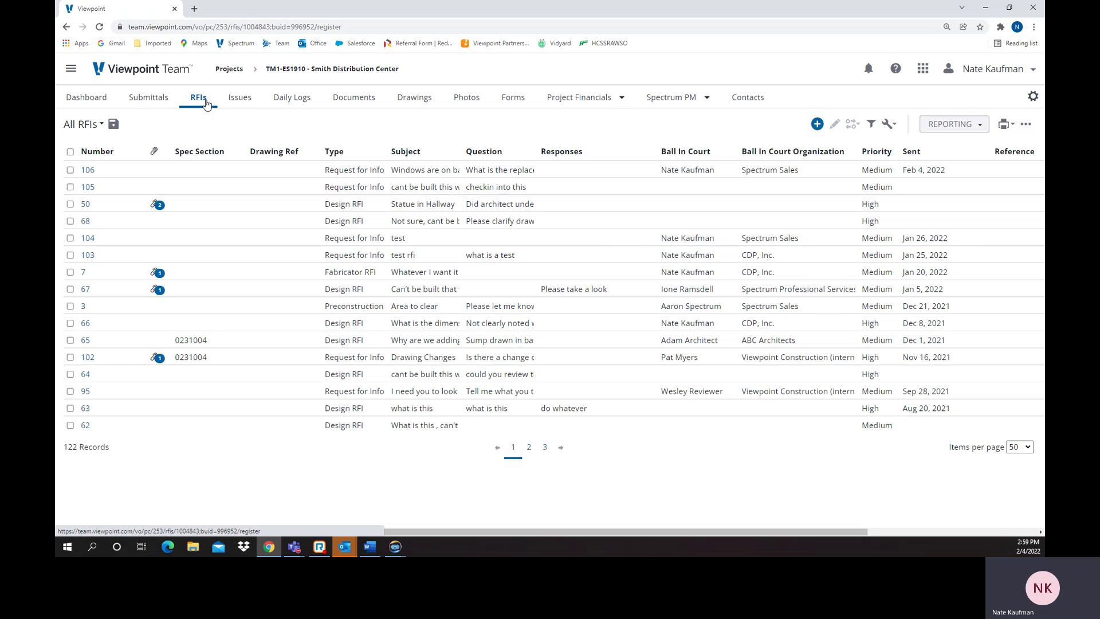
click(102, 125)
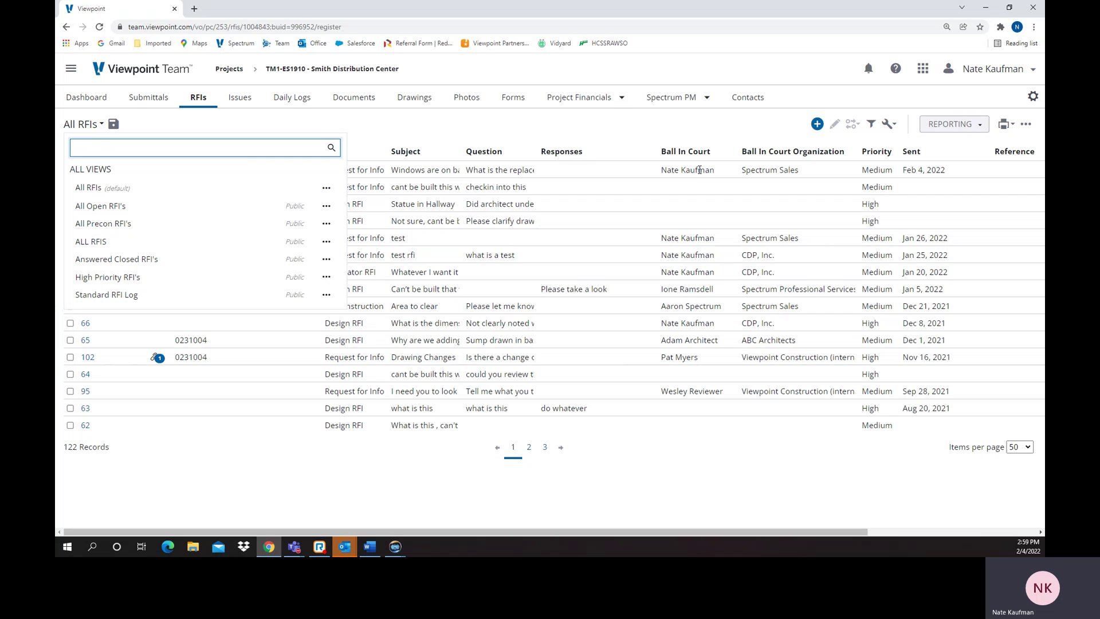
click(517, 133)
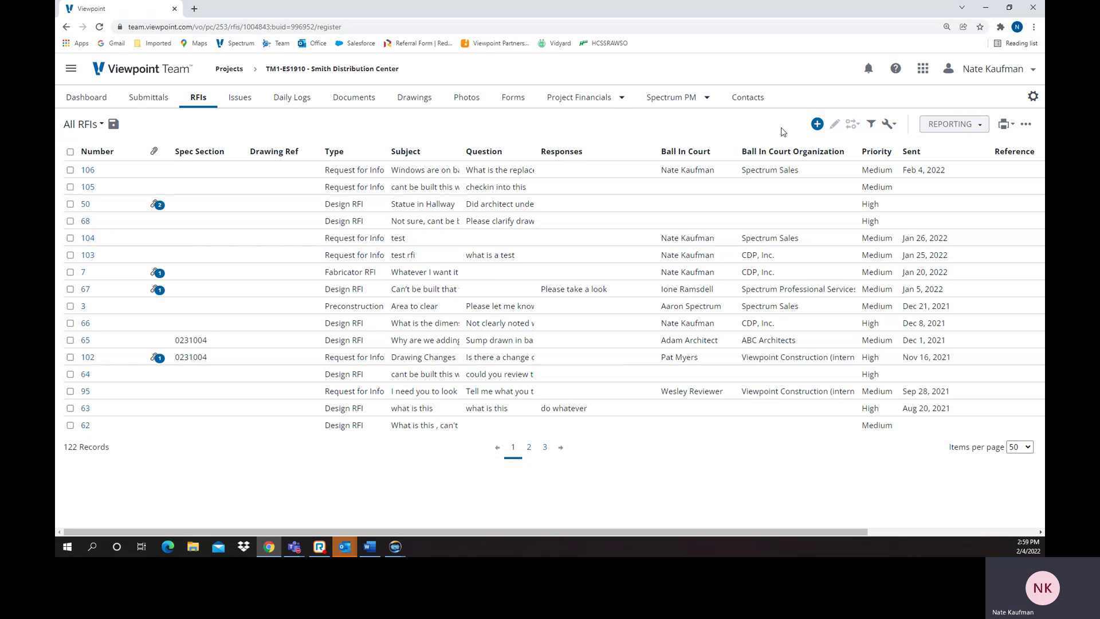
click(818, 124)
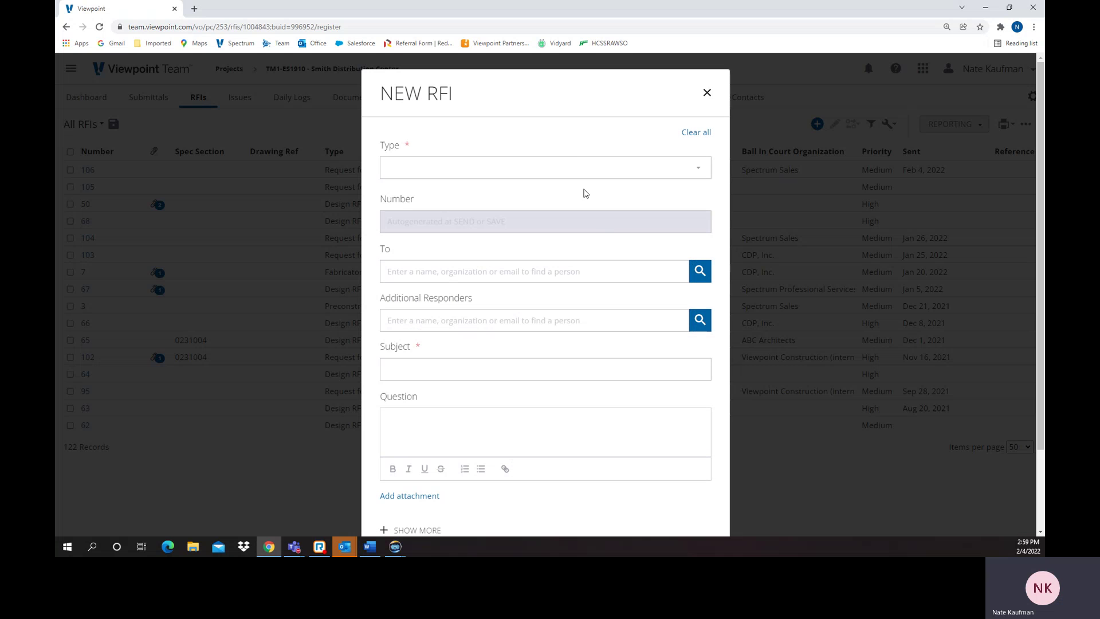
- Set the RFI type to Request for Information and address it to the Spectrum Sales contact
click(579, 167)
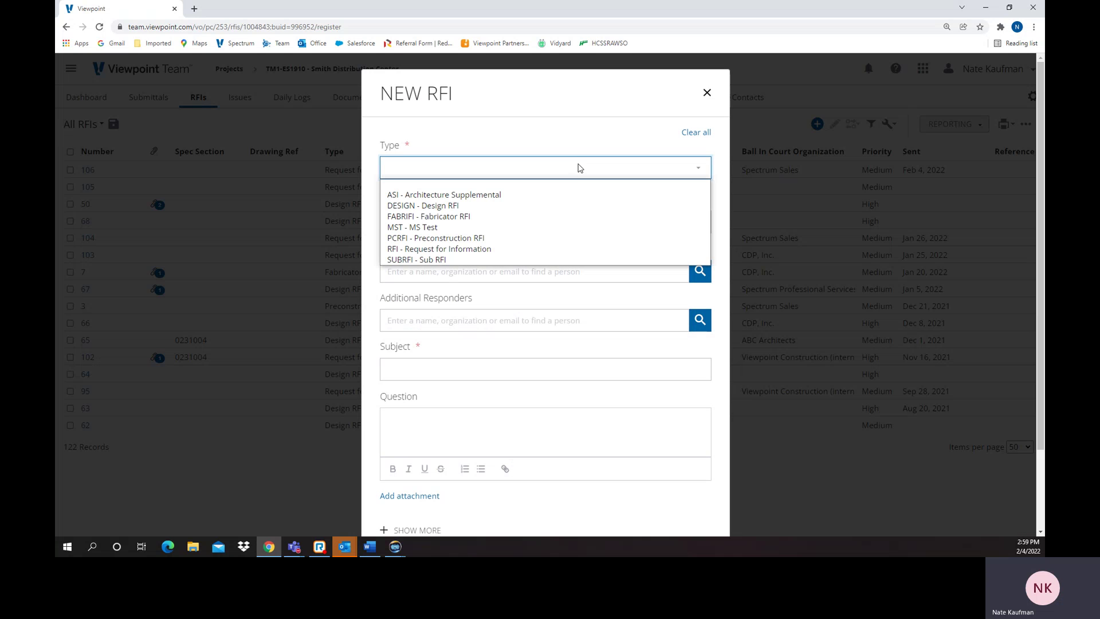
click(457, 249)
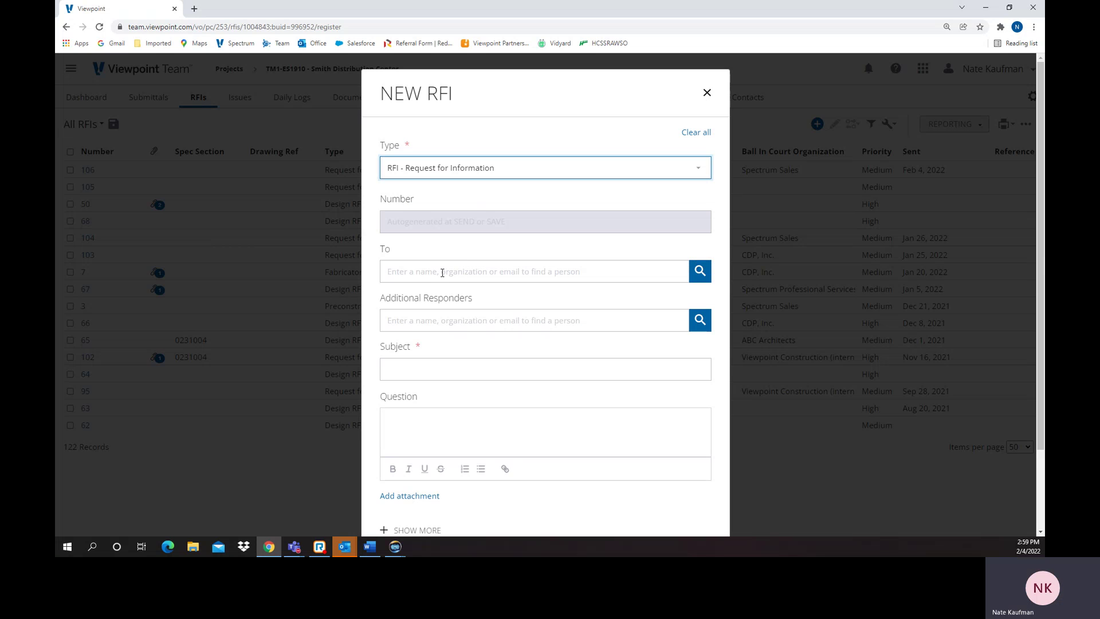
click(429, 272)
text(nay)
key(BackSpace)
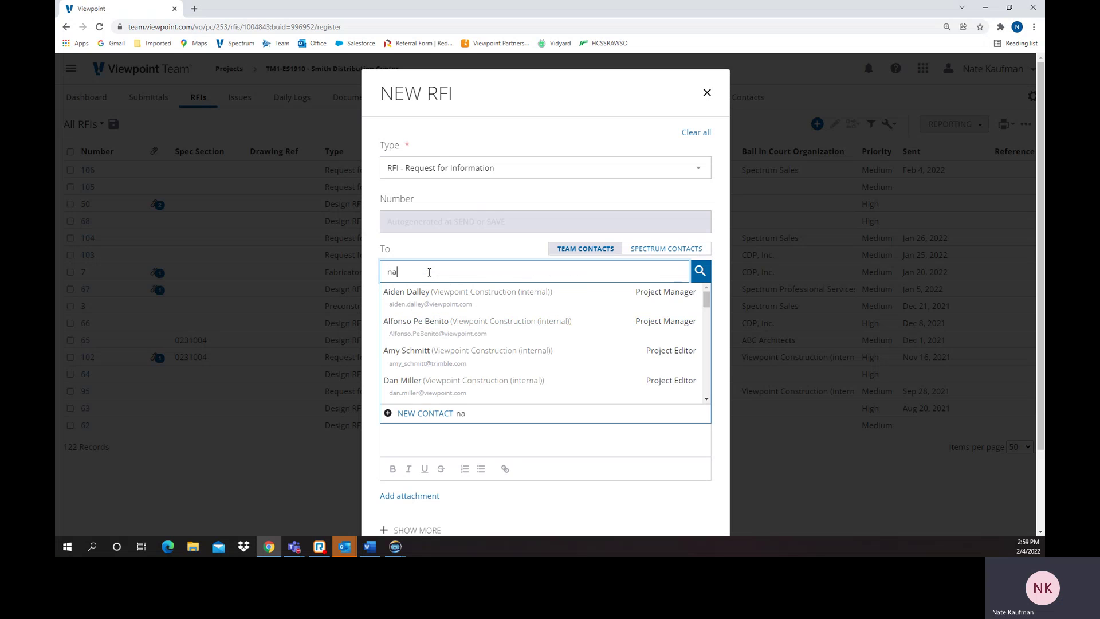
text(te)
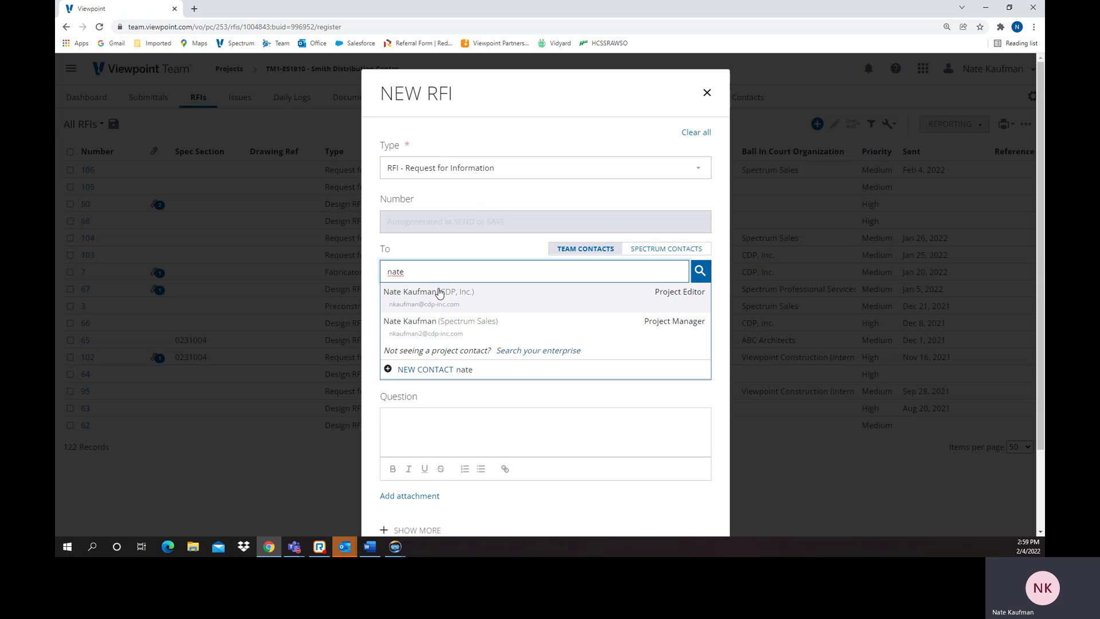
click(435, 321)
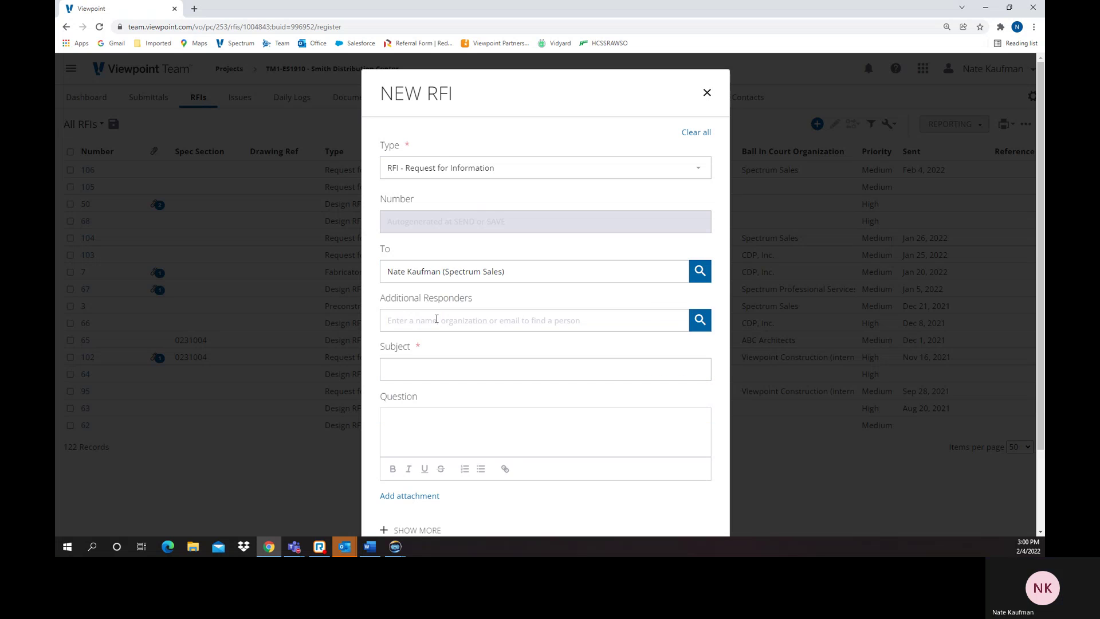
- Enter subject 'windows' and question 'what windows', then expand the additional RFI fields
click(403, 369)
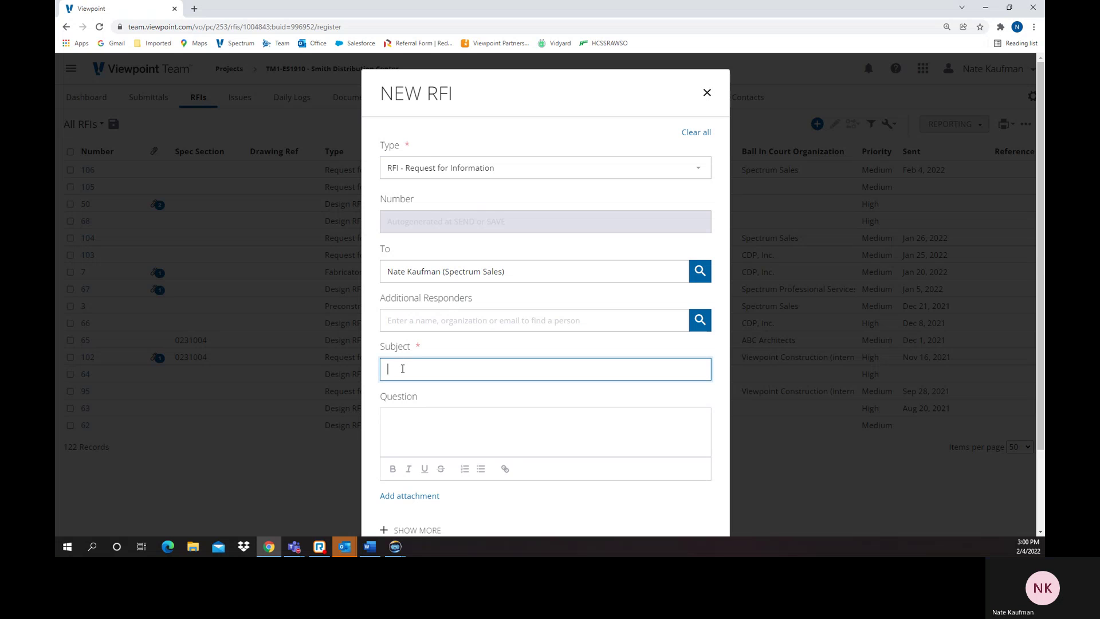
text(window)
key(Tab)
text(what windo)
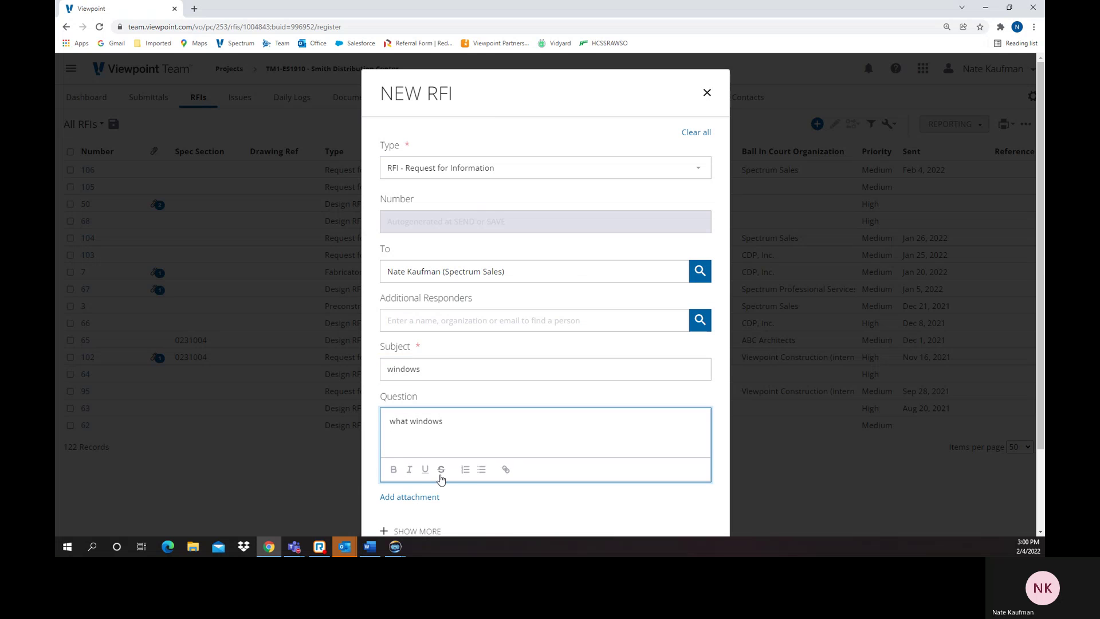
scroll(523, 489, down, 3)
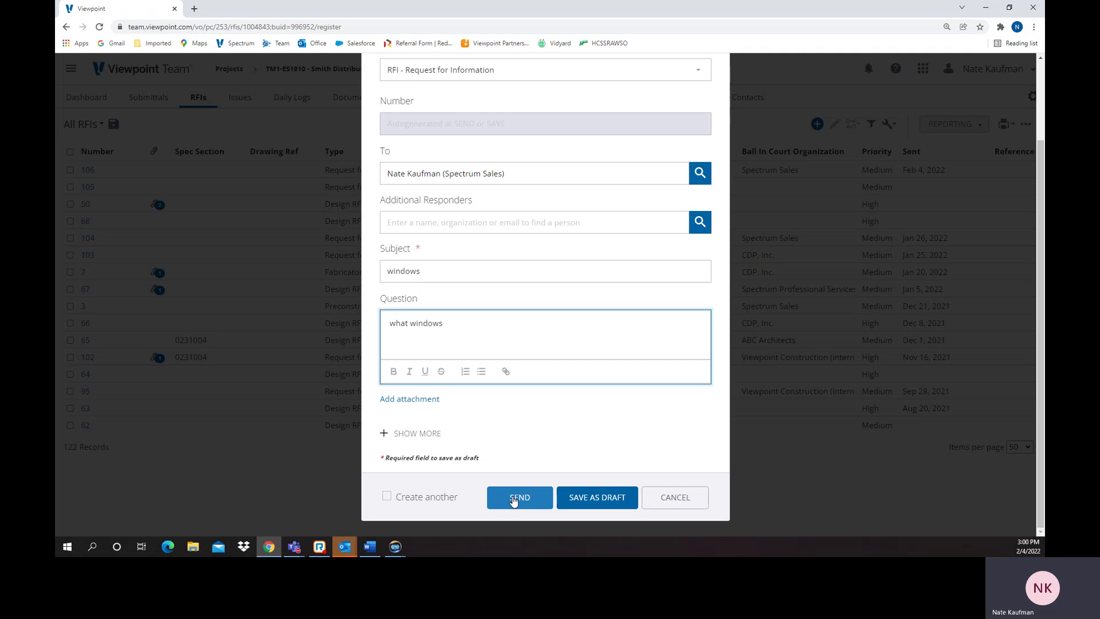
click(407, 436)
- Set the new RFI's status to New
scroll(472, 427, down, 7)
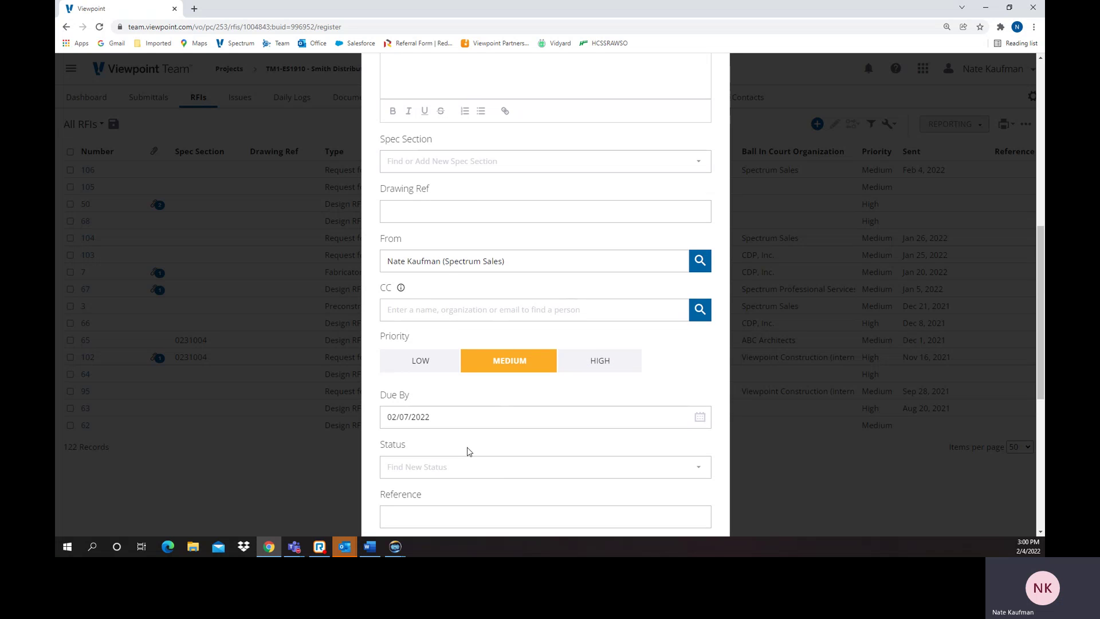
scroll(468, 451, down, 1)
click(498, 415)
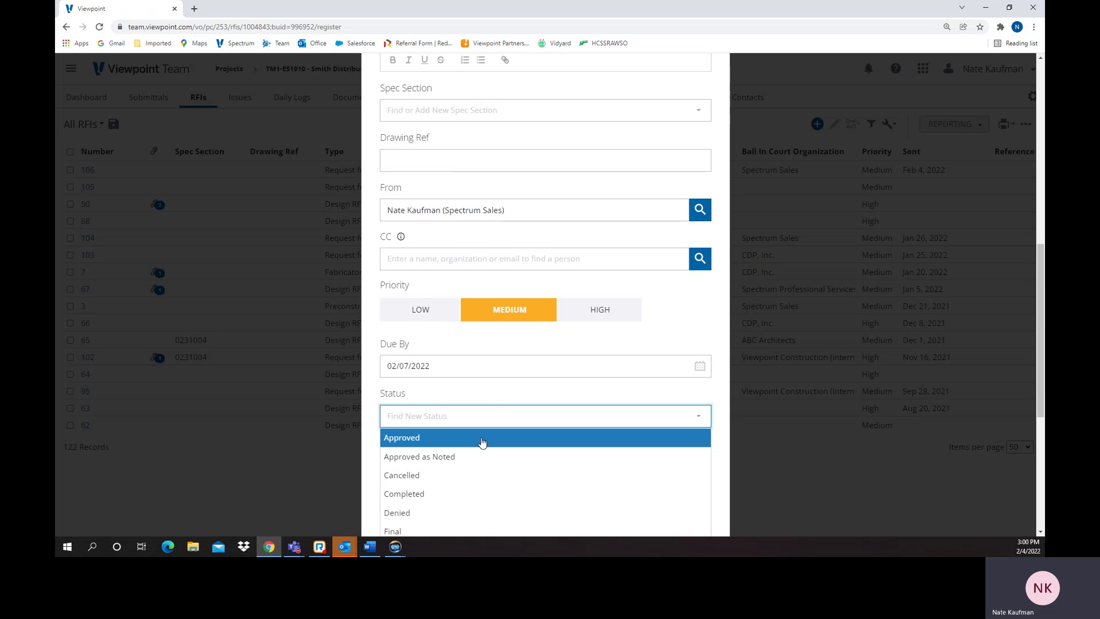
scroll(452, 492, down, 2)
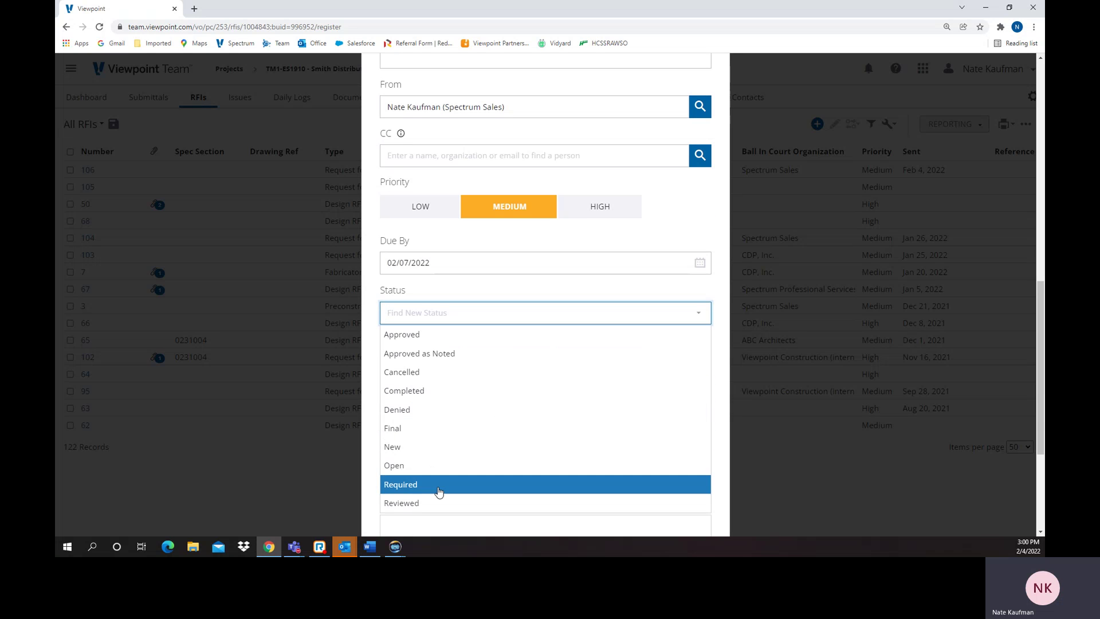
click(404, 450)
- Send the new RFI, creating RFI #107 'windows'
scroll(492, 444, down, 2)
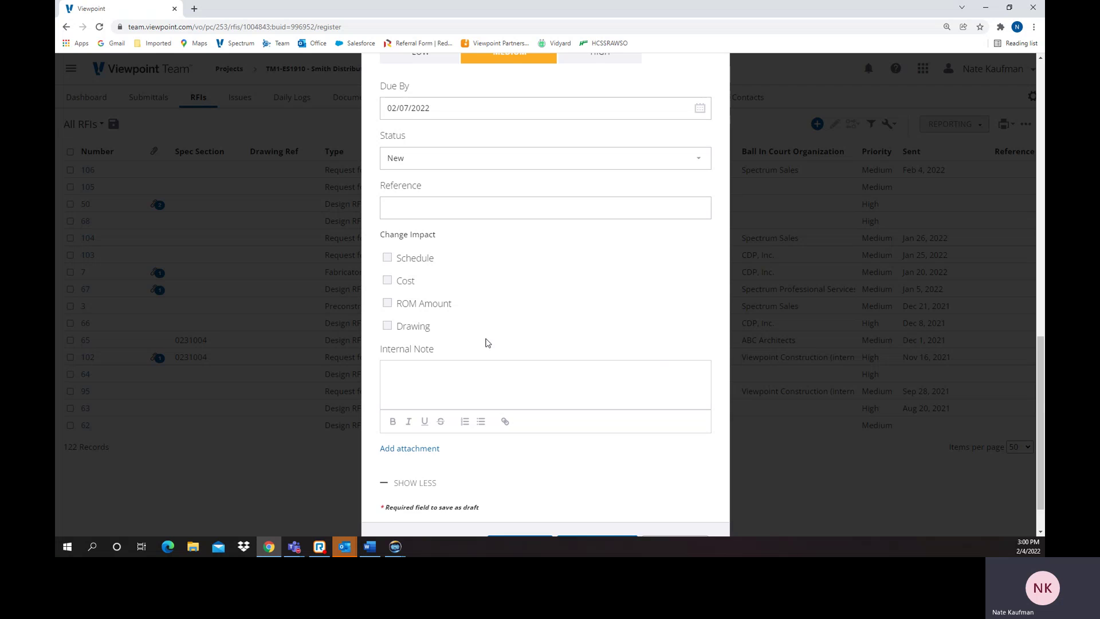
scroll(487, 343, down, 1)
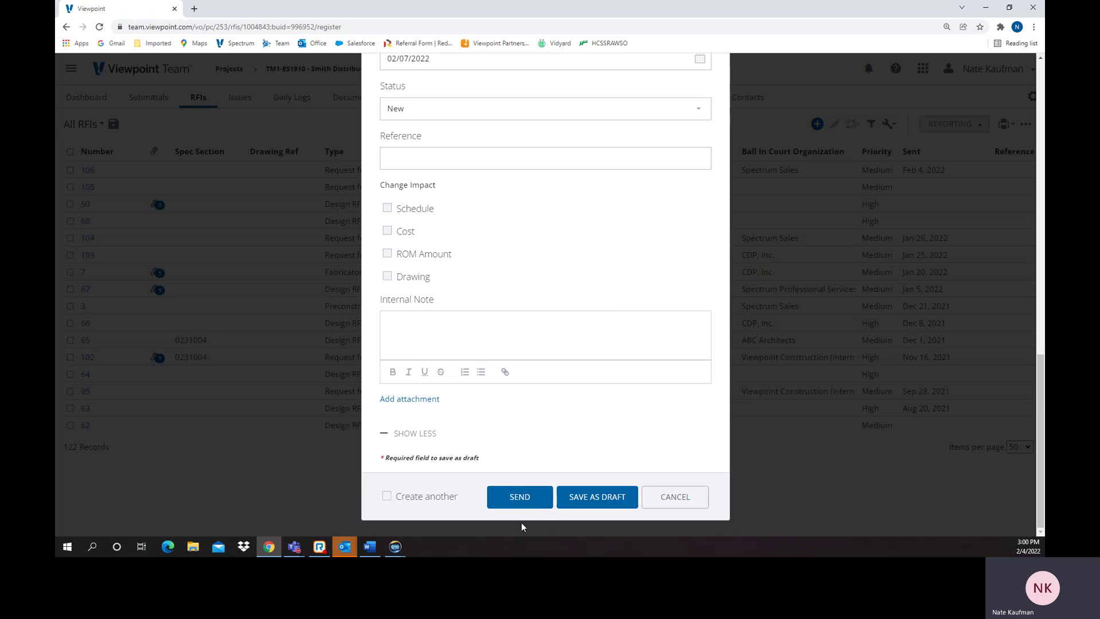
click(532, 501)
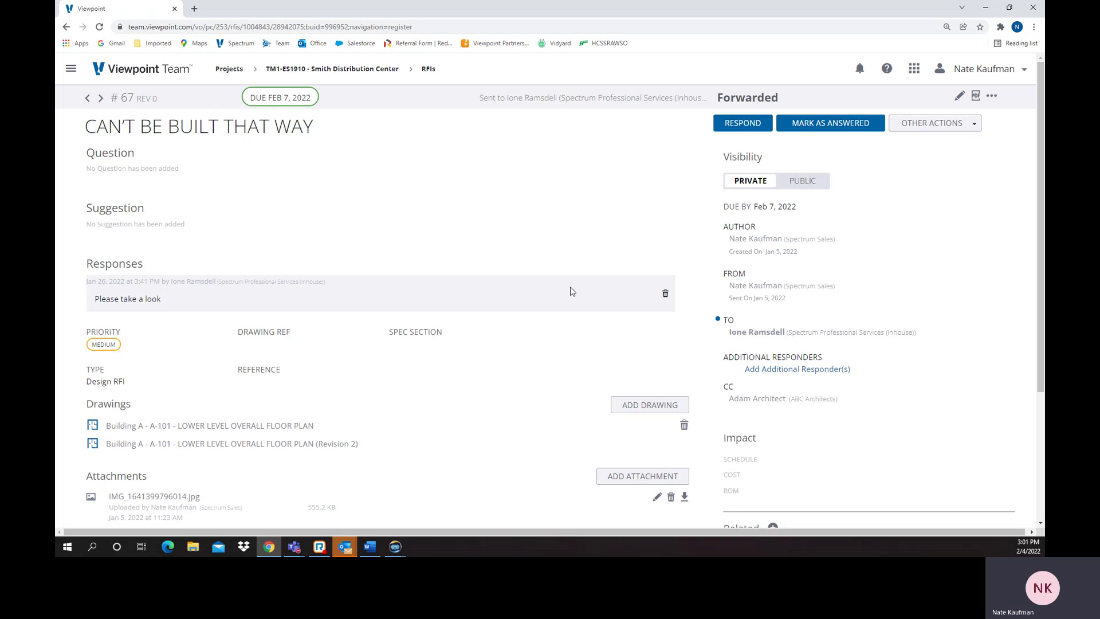
- Review RFI #67's History tab, including the Jan 26, 2022 response 'Please take a look'
scroll(569, 285, down, 3)
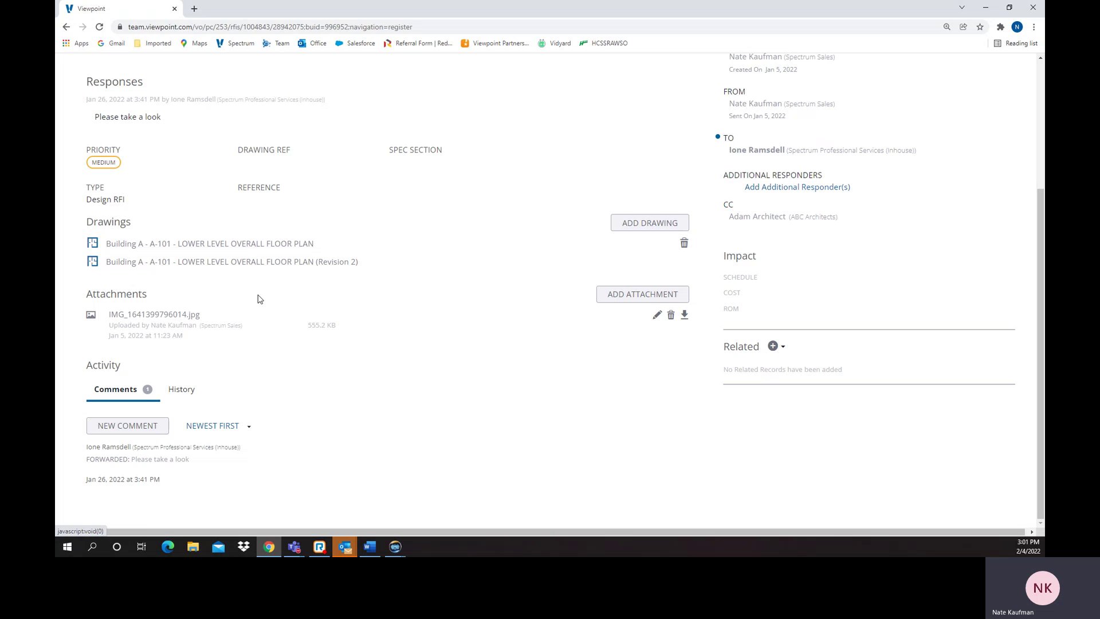
click(178, 389)
scroll(305, 406, down, 1)
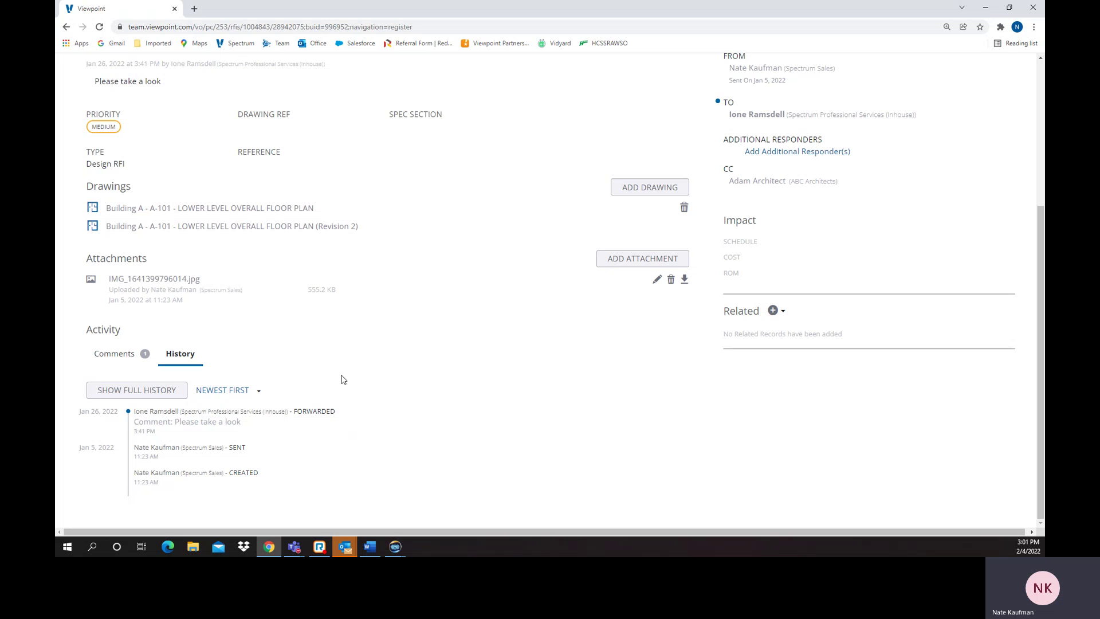
scroll(344, 380, up, 1)
scroll(343, 379, up, 2)
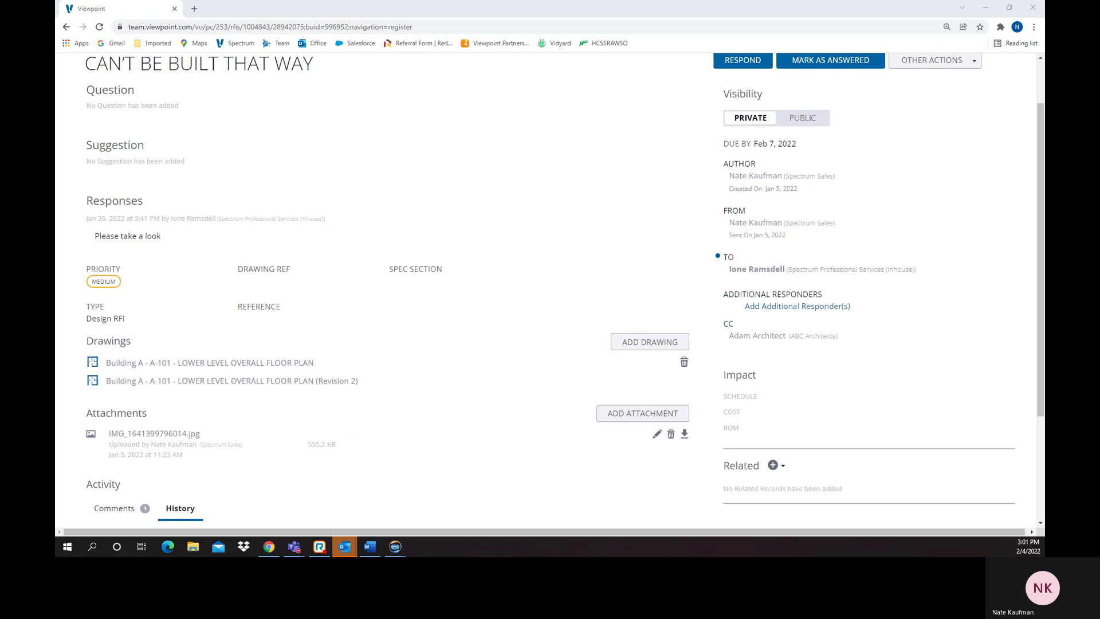
- Move the forwarded RFIs 67 notification email onto this screen and read down to VIEW RFIS
drag(1044, 86, 679, 109)
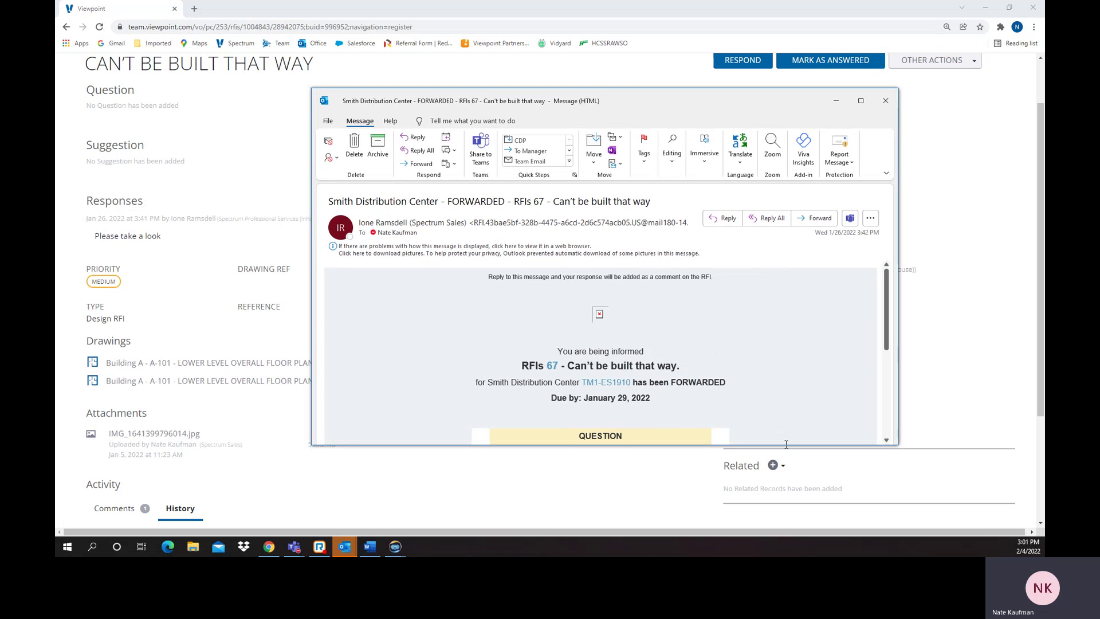
click(885, 441)
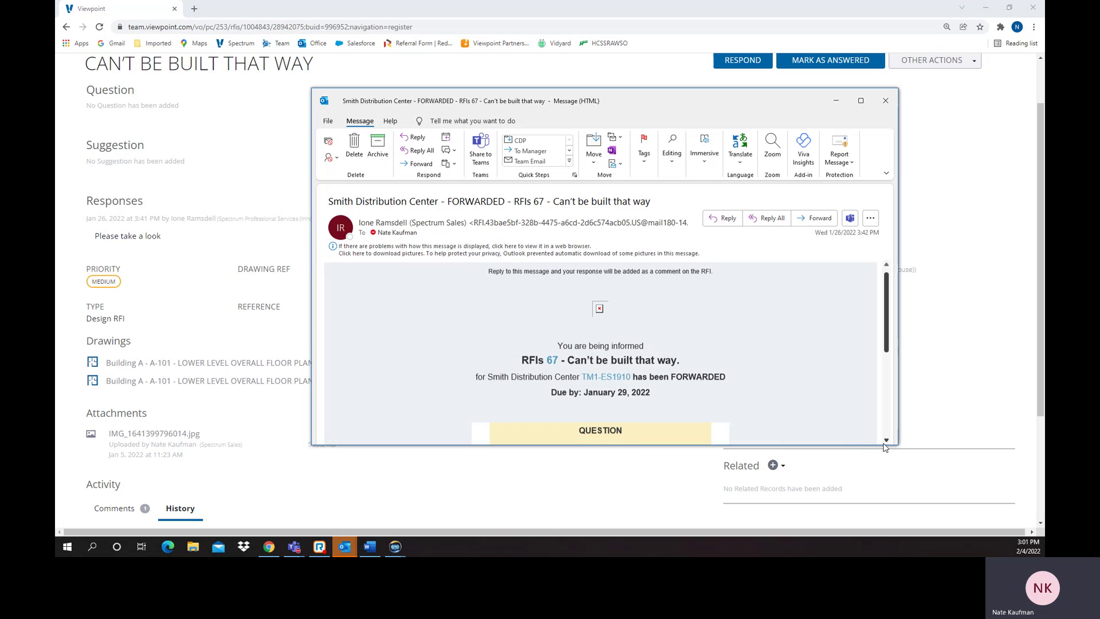
scroll(884, 445, down, 3)
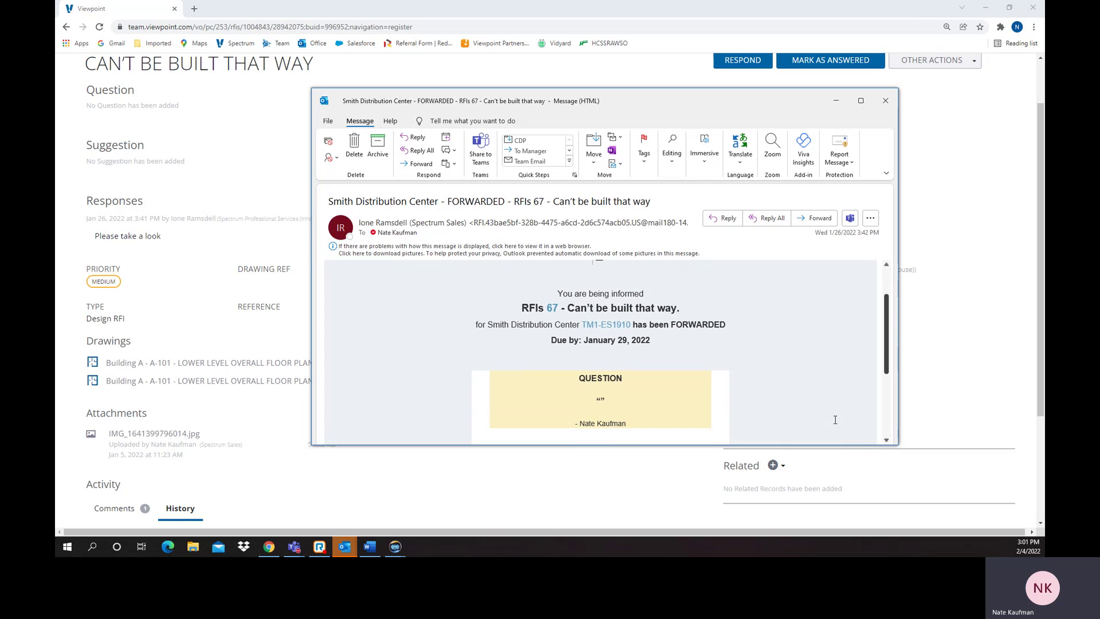
click(887, 440)
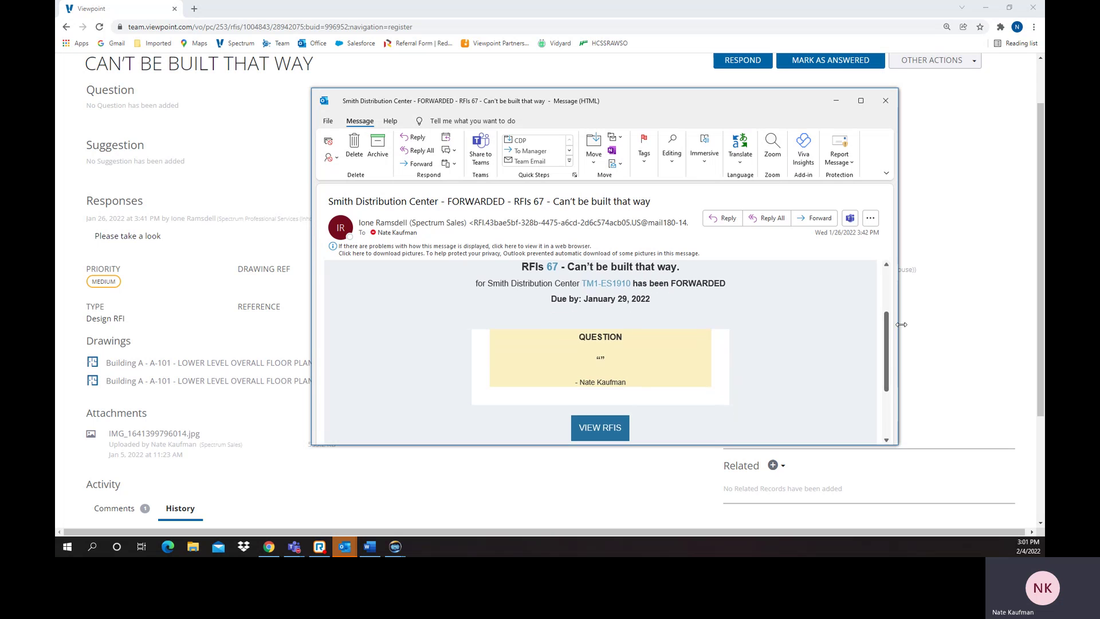
click(887, 266)
click(887, 267)
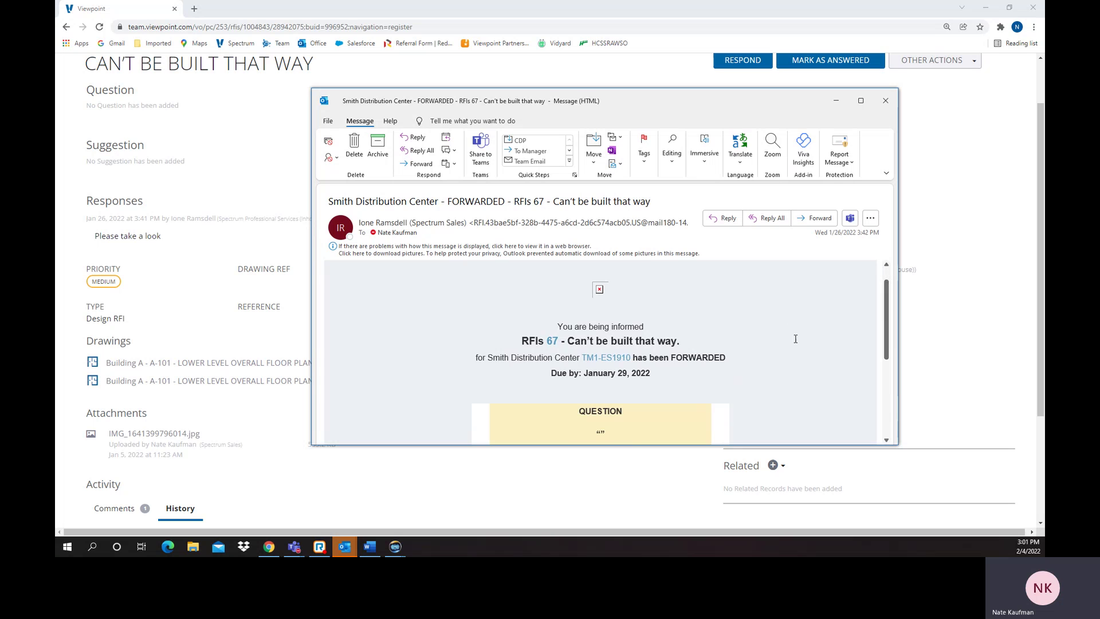
scroll(618, 381, down, 3)
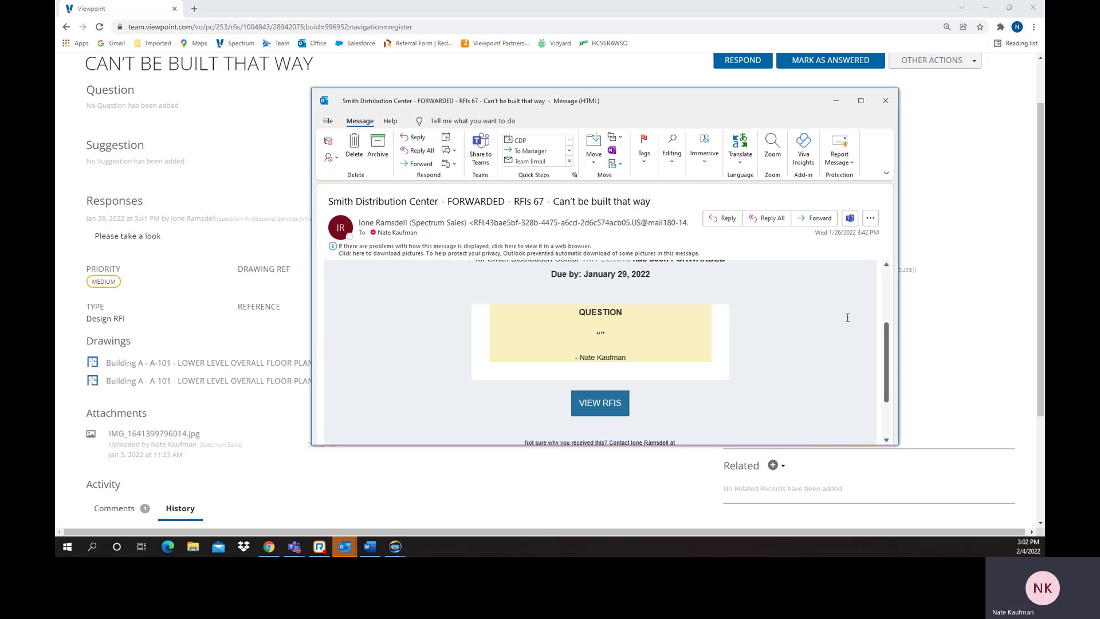
drag(887, 355, 883, 294)
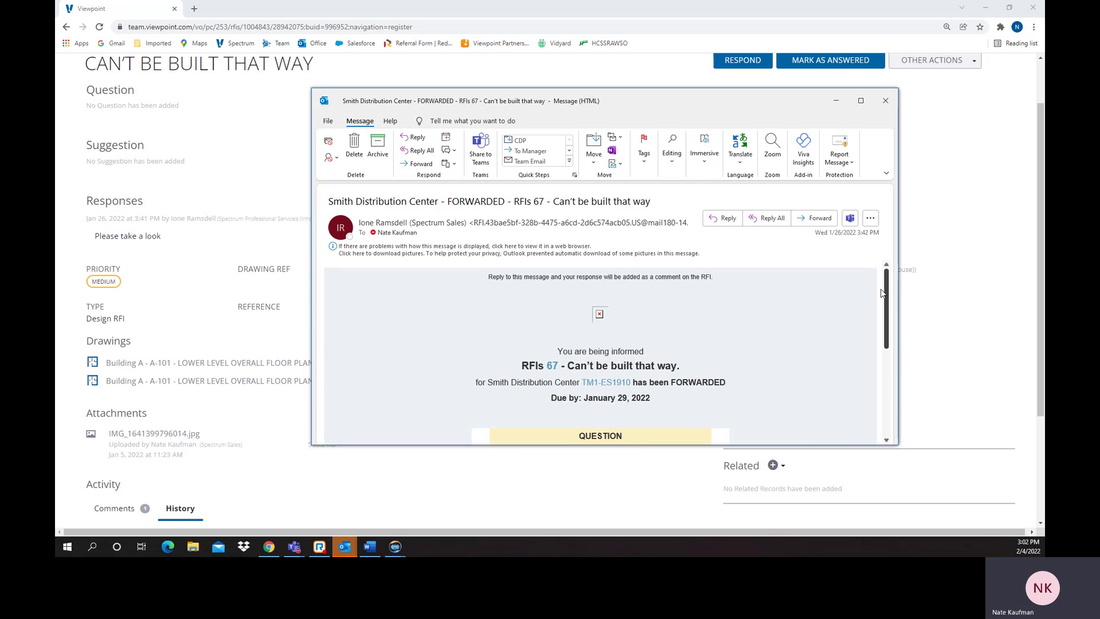
click(413, 140)
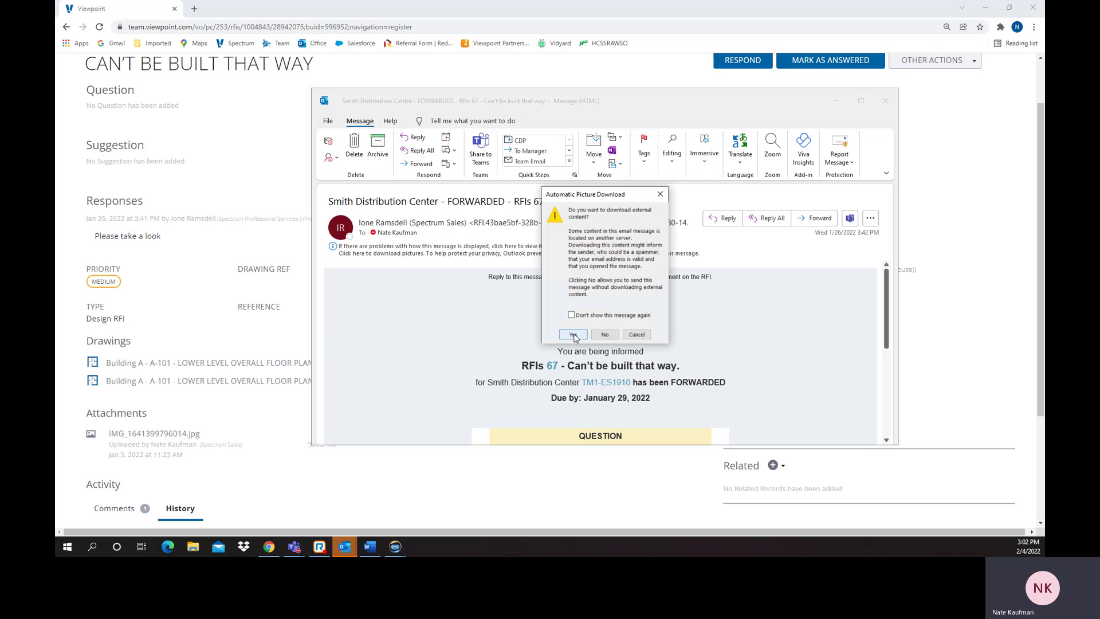
- Download the email's pictures and reply 'You can choose whatever you want' to the RFI 67 notification
click(573, 335)
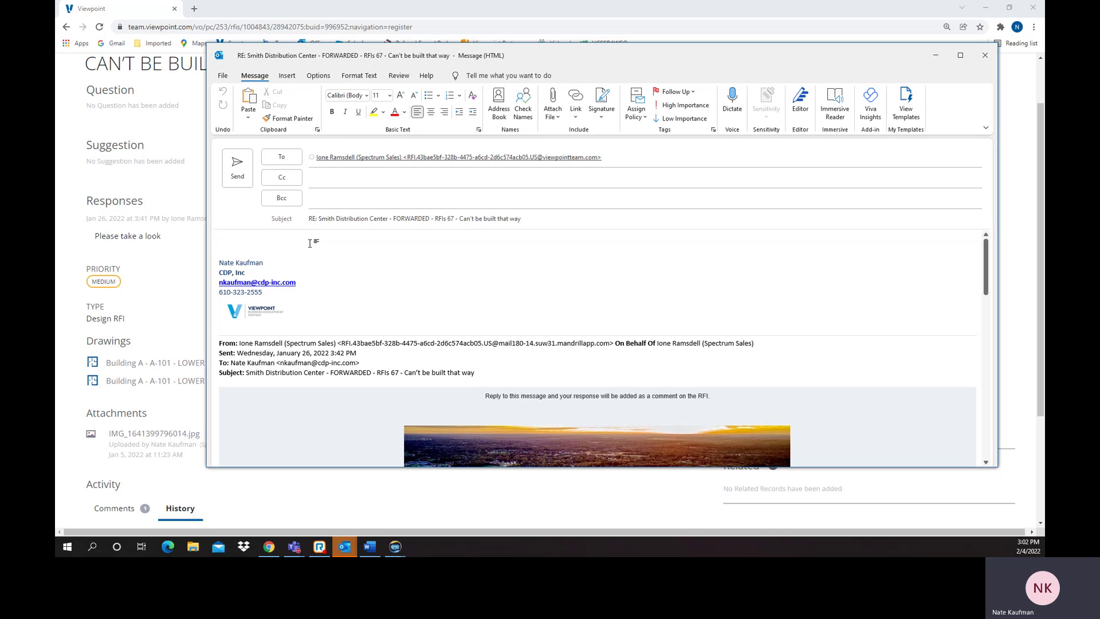
text(You can)
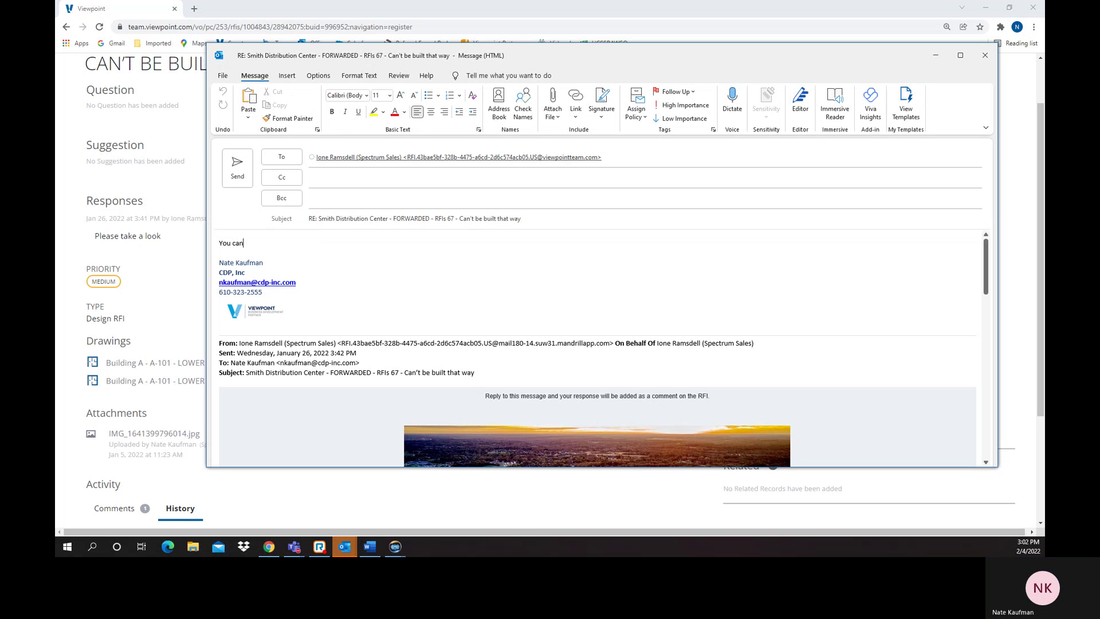
text( choose whatever you want)
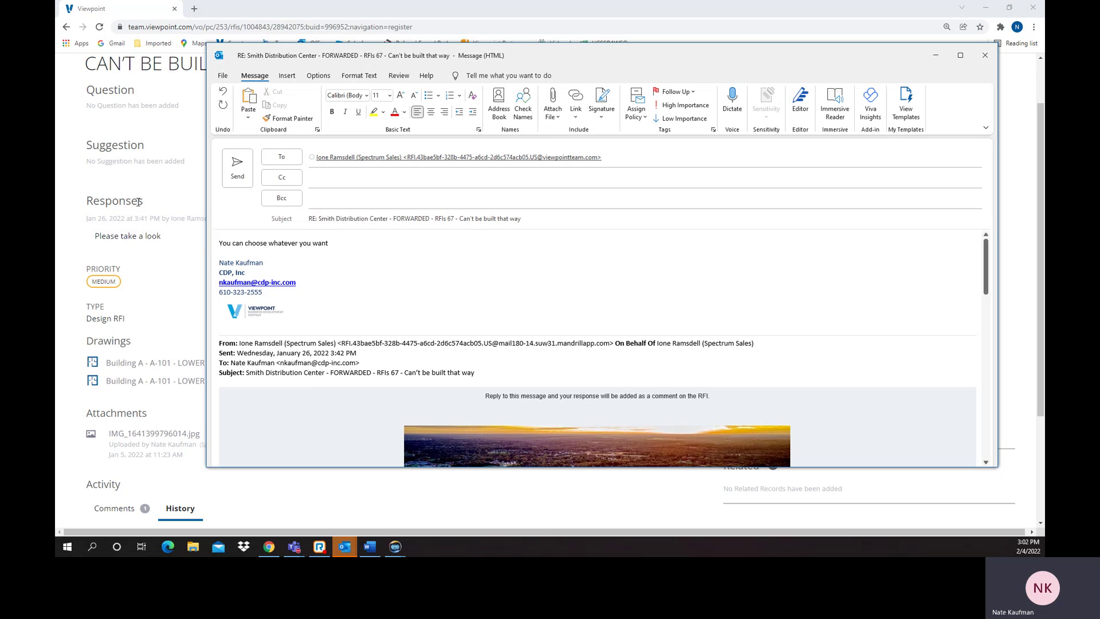
click(242, 168)
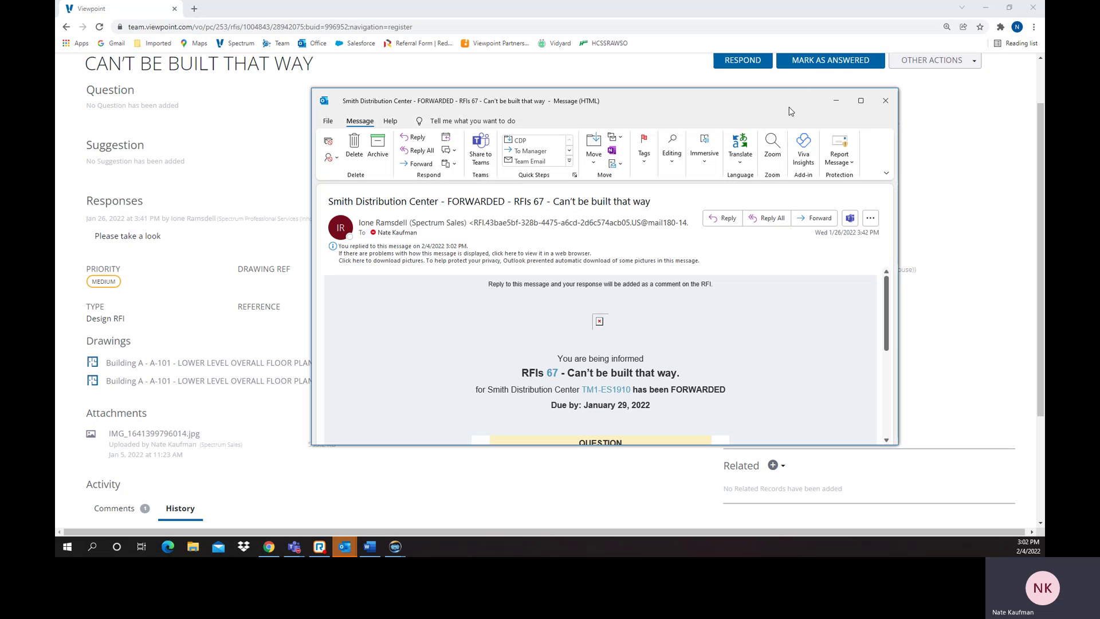
drag(771, 105, 1060, 137)
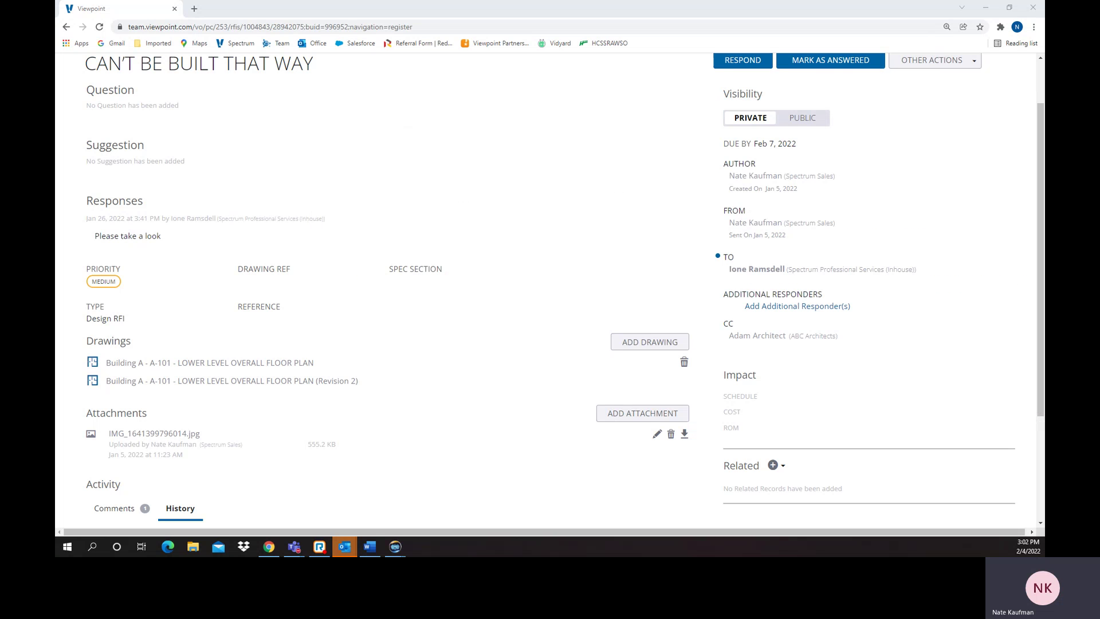
- Check the available related-record types for RFI 67, then cancel without creating one
click(780, 467)
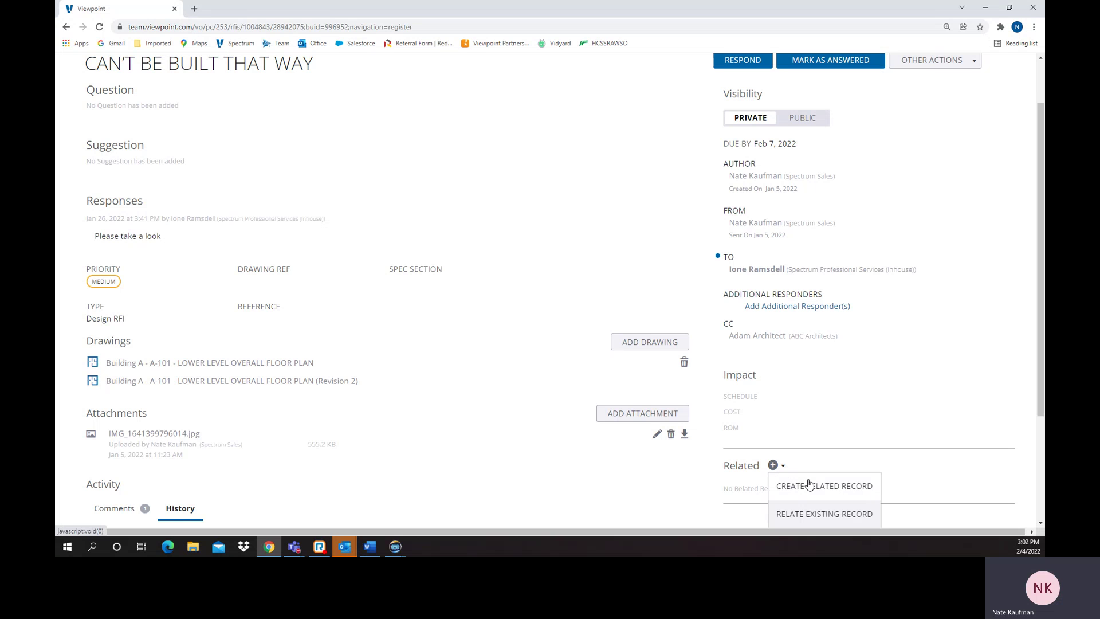
click(810, 487)
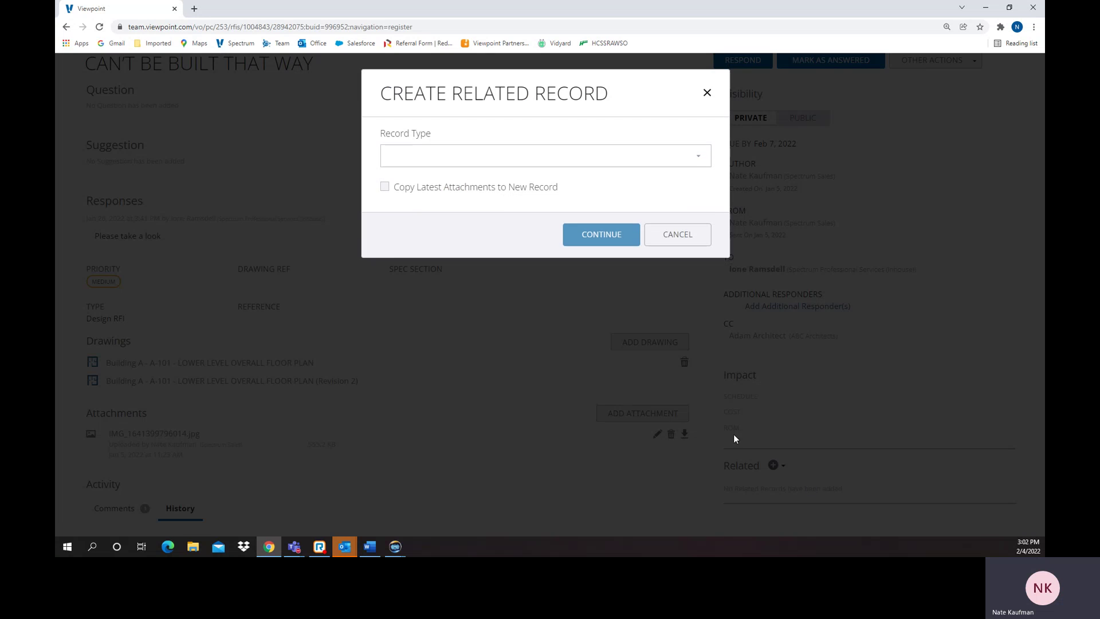
click(680, 160)
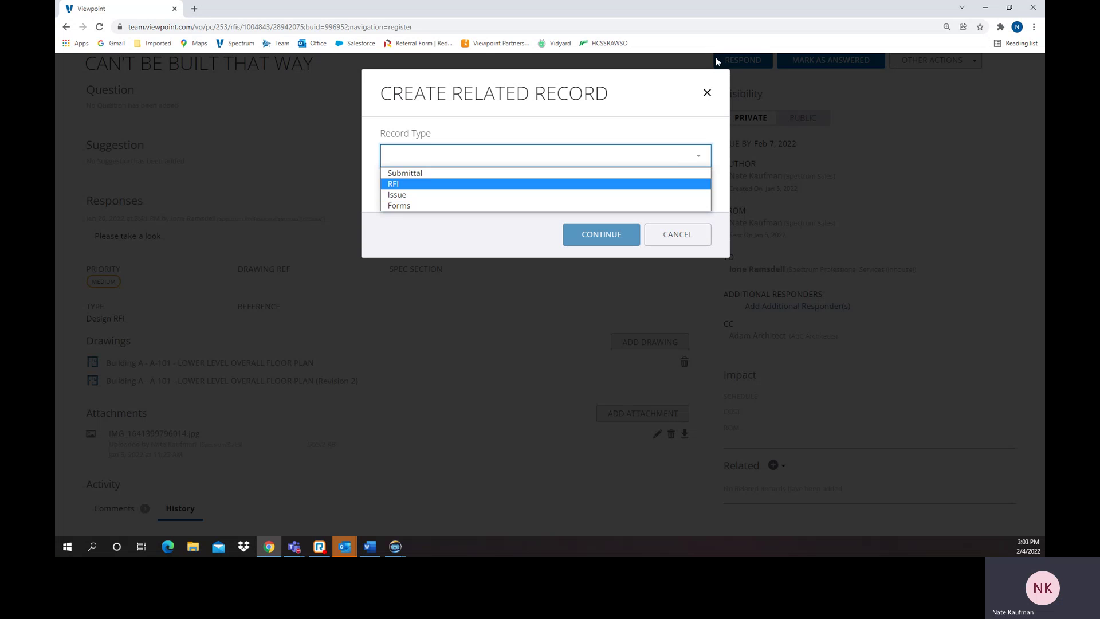
click(709, 97)
click(707, 93)
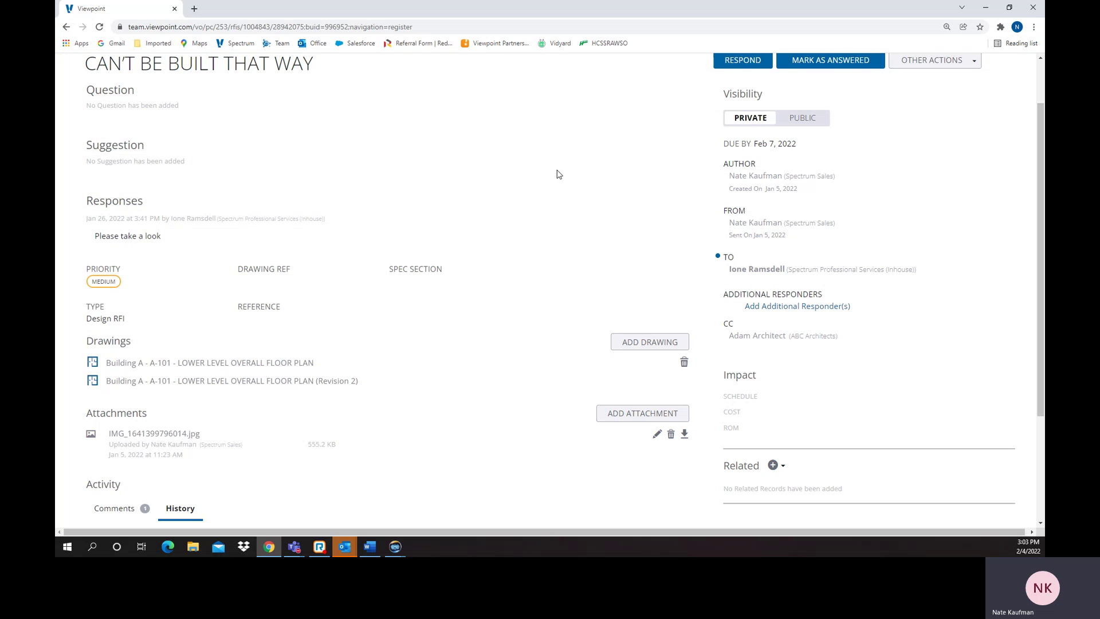
scroll(579, 194, up, 2)
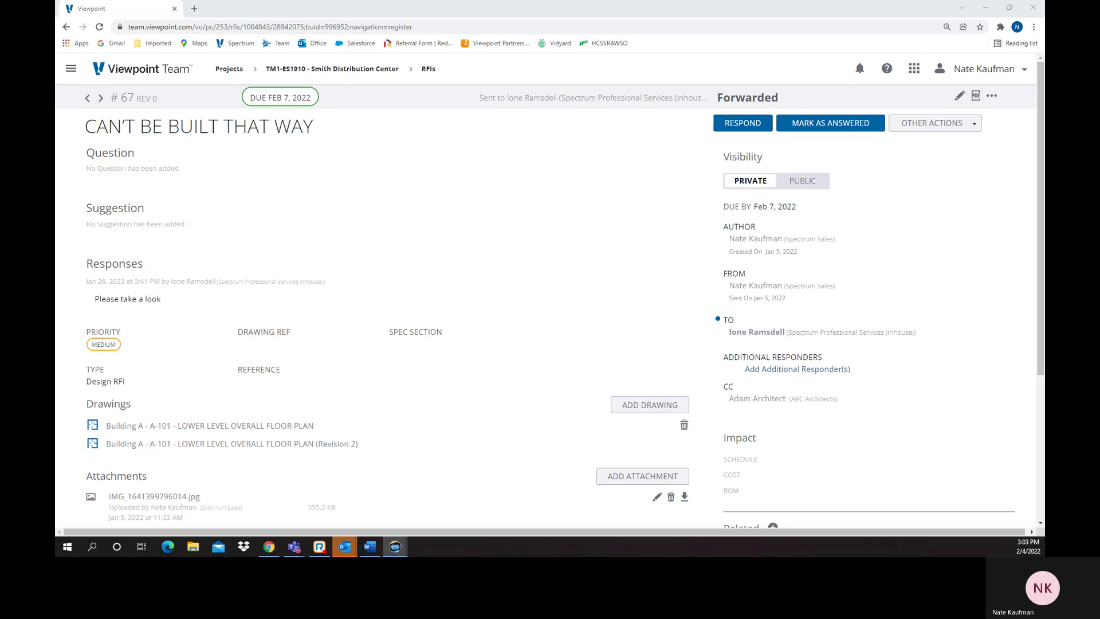
drag(493, 88, 653, 71)
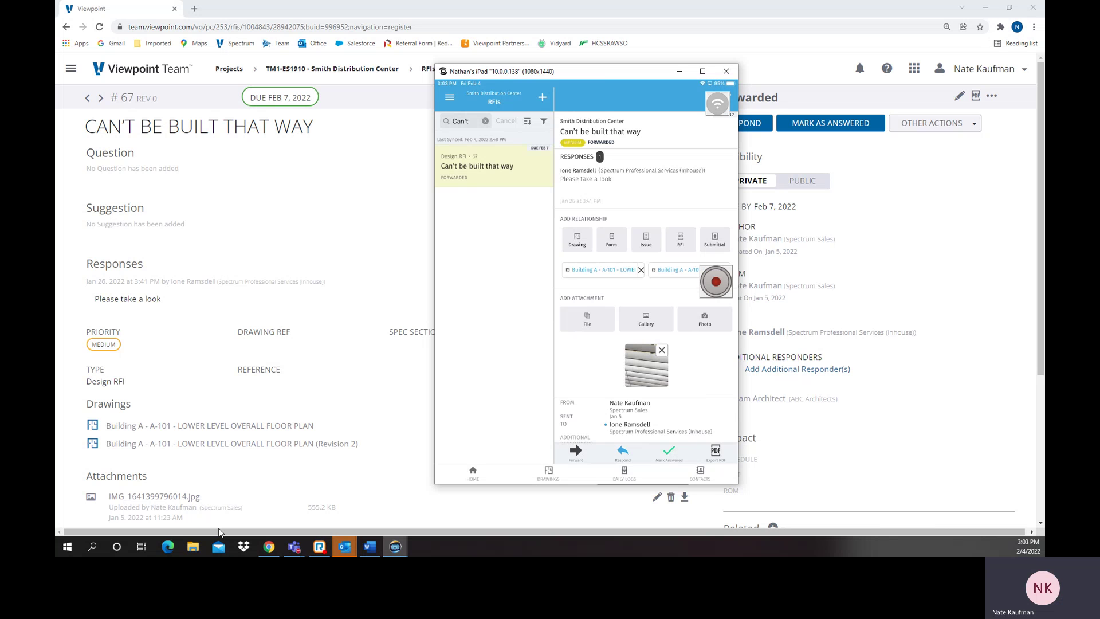
- Show RFI 67 in the iPad app: Forwarded, response 'Please take a look', two A-101 drawings, a photo
mouse_move(307, 551)
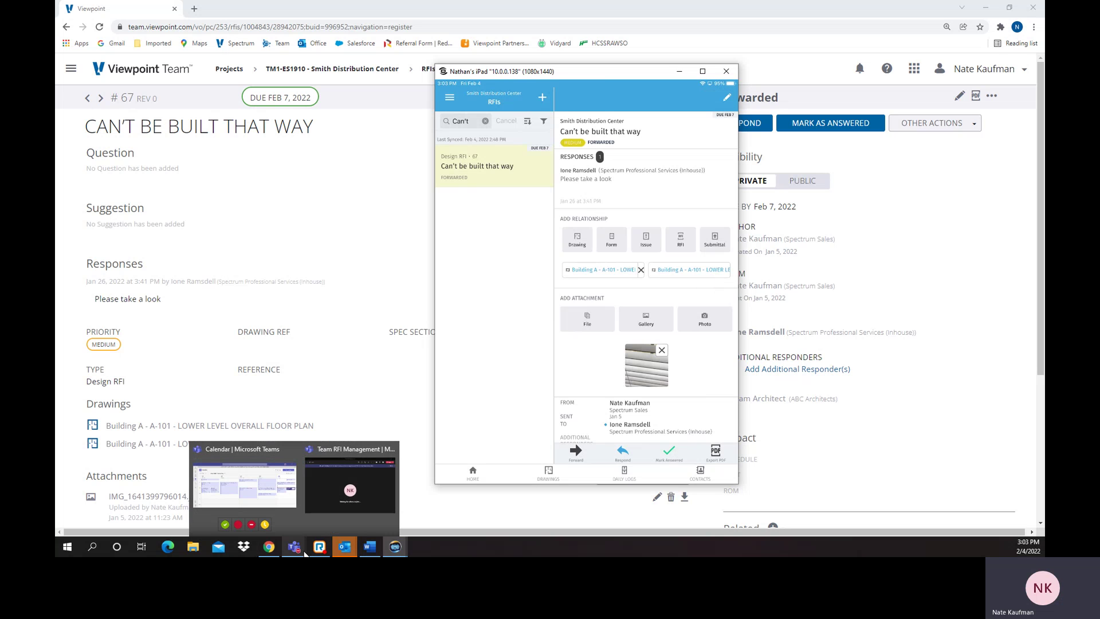